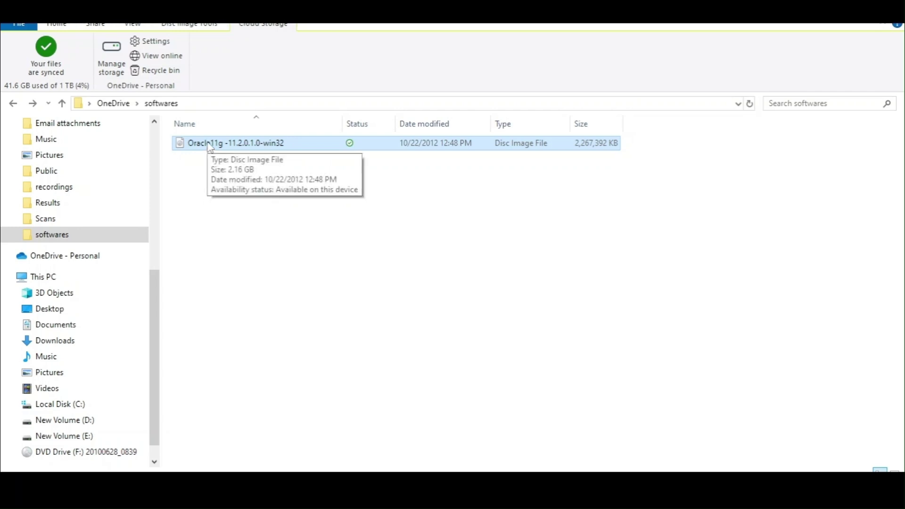
# Mount the Oracle 11g ISO as DVD Drive (F:) and select its database folder.
pyautogui.rightClick(210, 145)
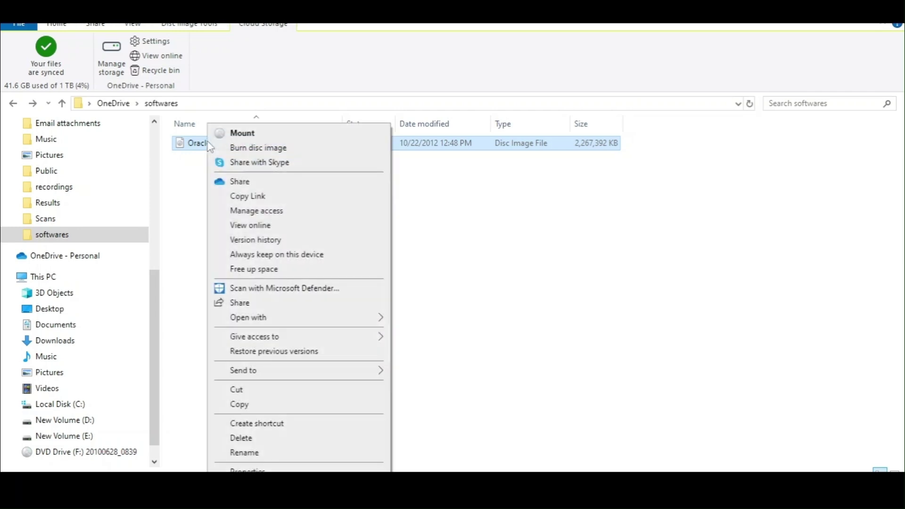
pyautogui.click(243, 133)
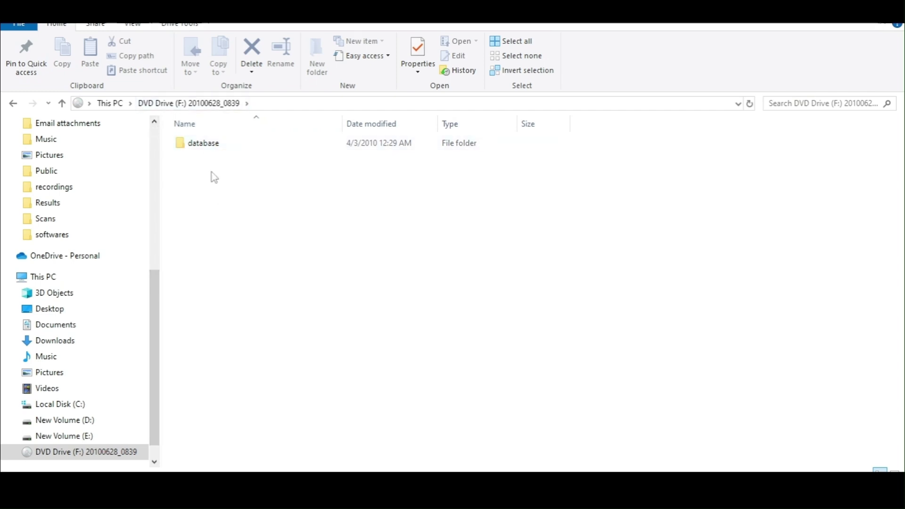
pyautogui.click(211, 147)
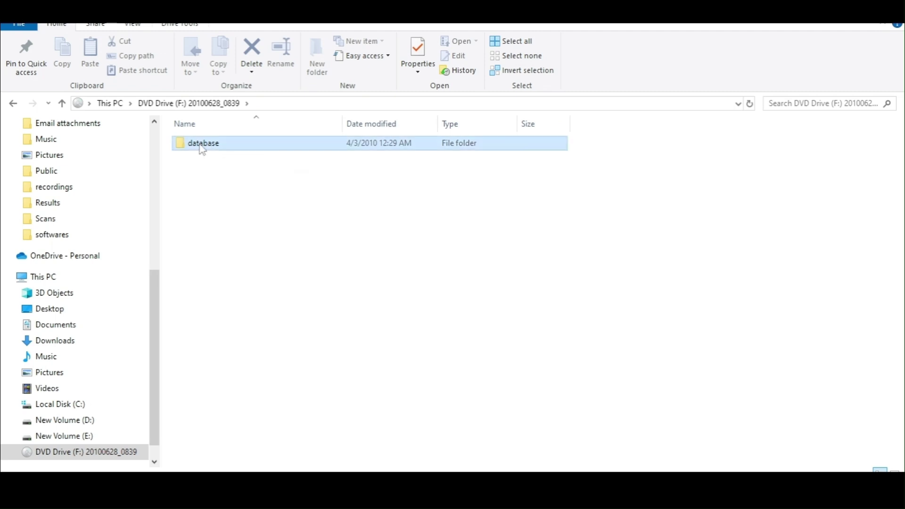
# Run the setup program in the database folder as administrator.
pyautogui.doubleClick(201, 147)
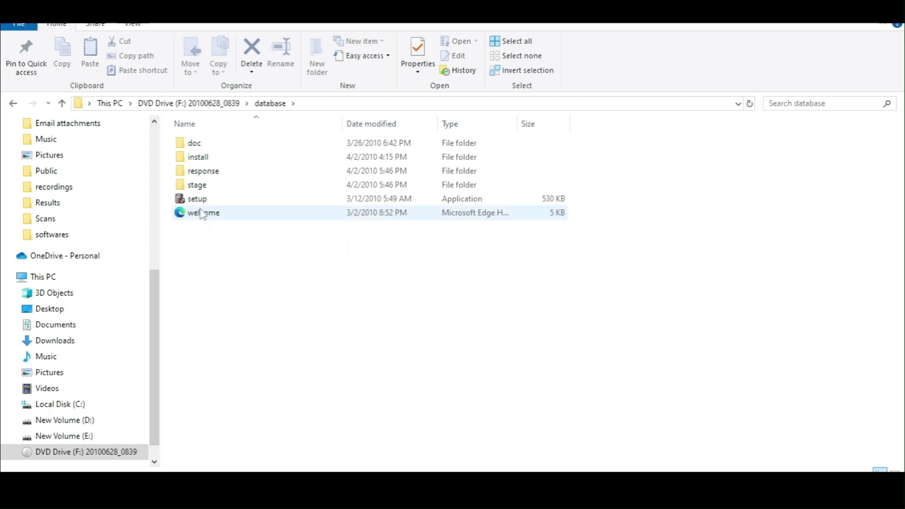
pyautogui.moveTo(197, 200)
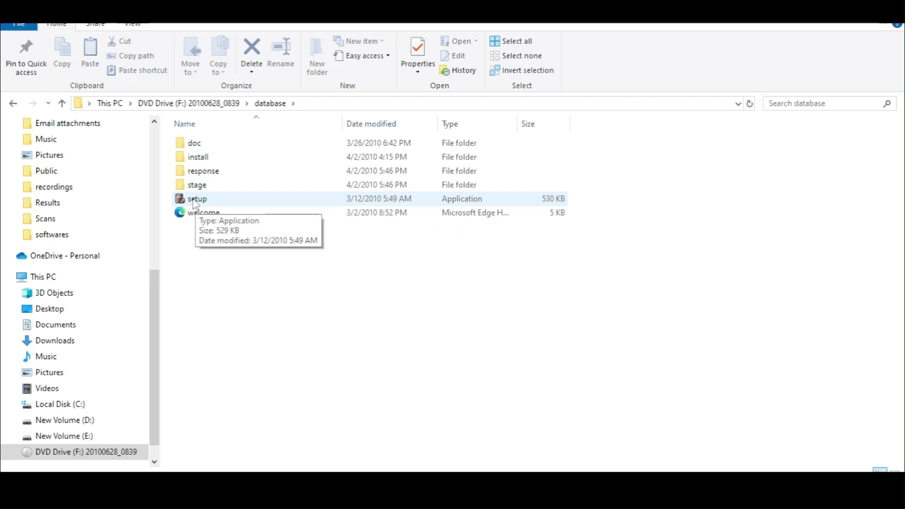
pyautogui.click(195, 204)
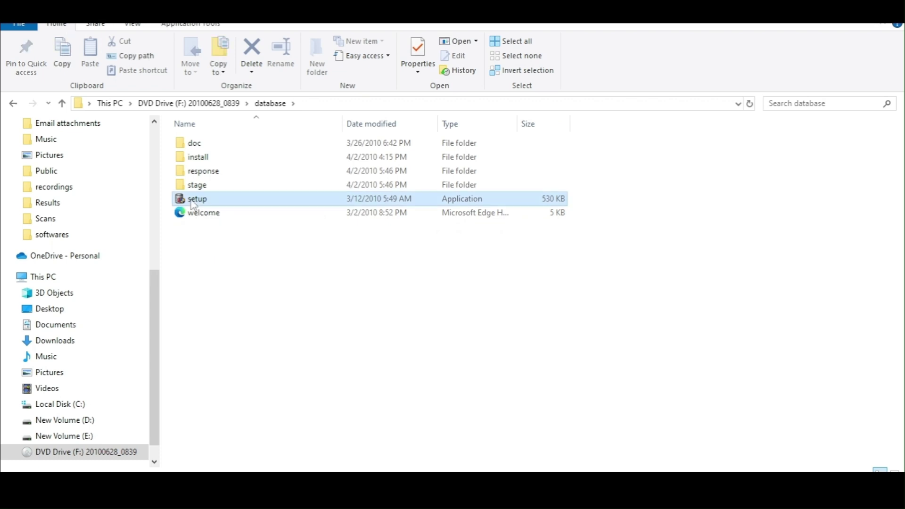
pyautogui.rightClick(193, 204)
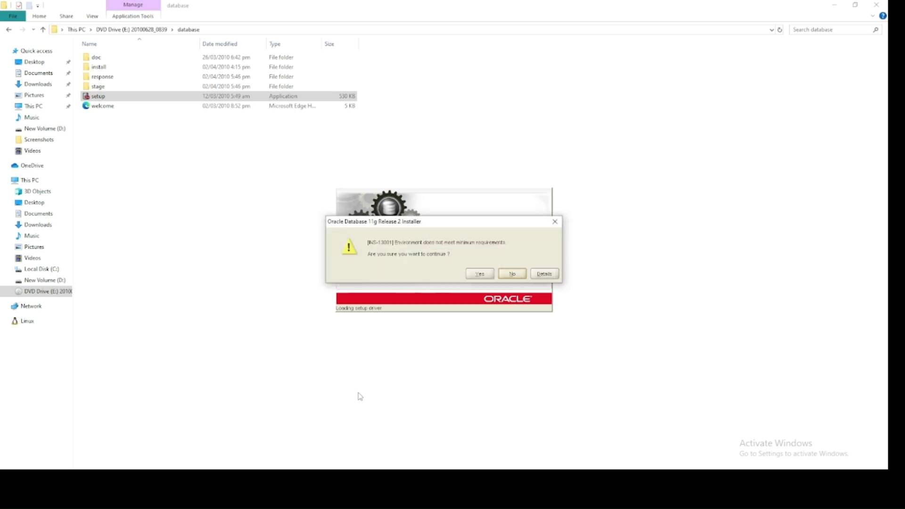
# Continue past the requirements warning and decline security updates without an email address.
pyautogui.click(478, 275)
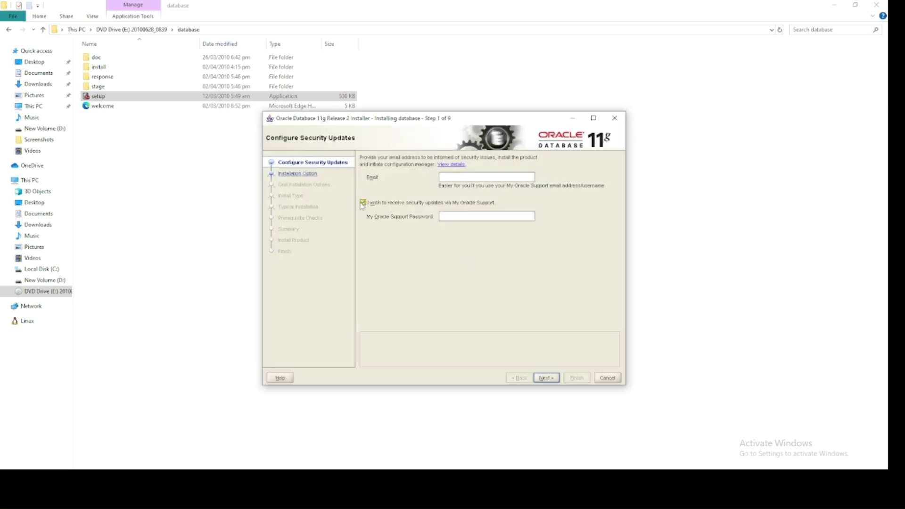
pyautogui.click(362, 203)
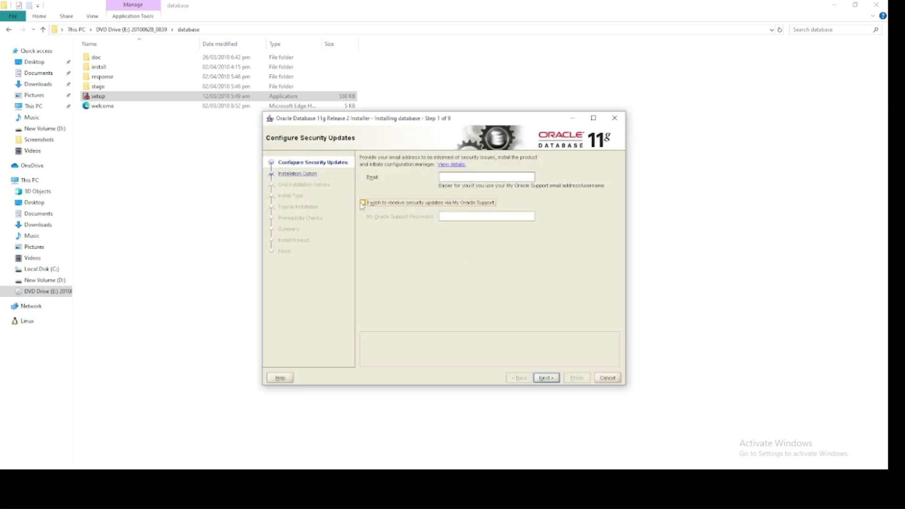
pyautogui.click(594, 119)
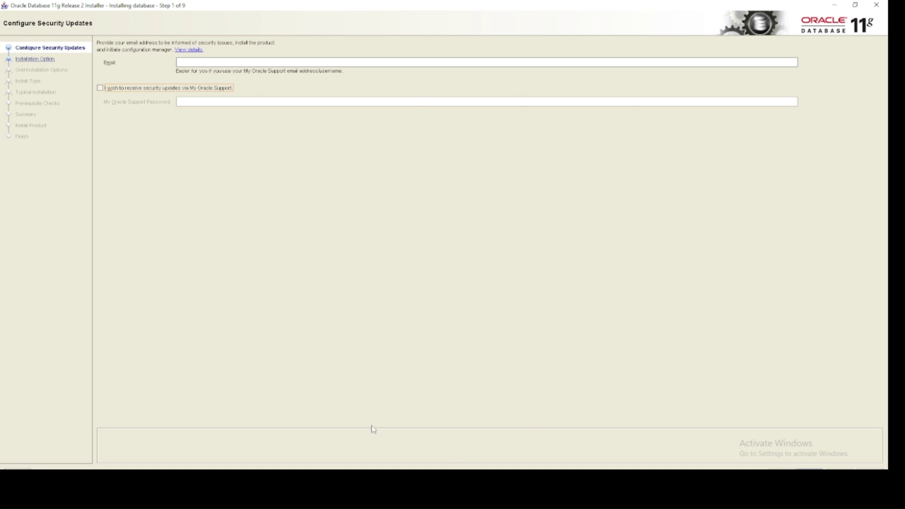
pyautogui.hotkey('alt', 'n')
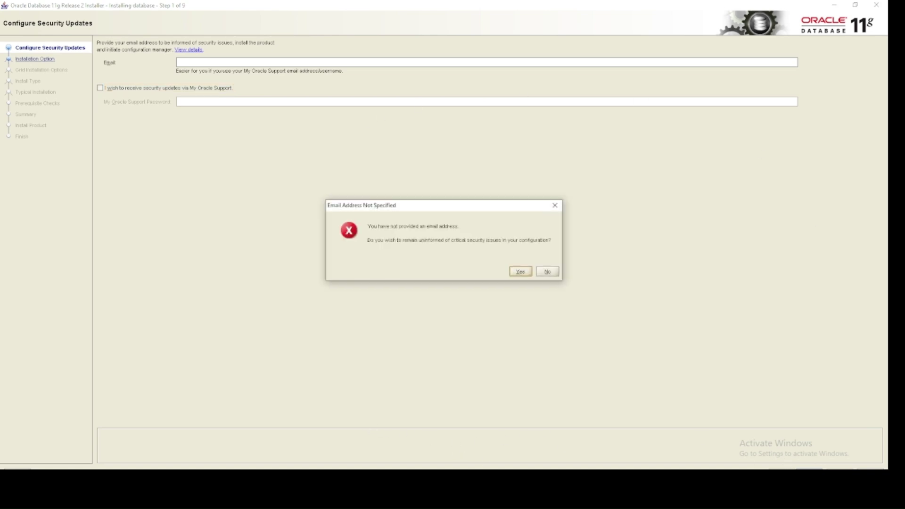
pyautogui.click(524, 273)
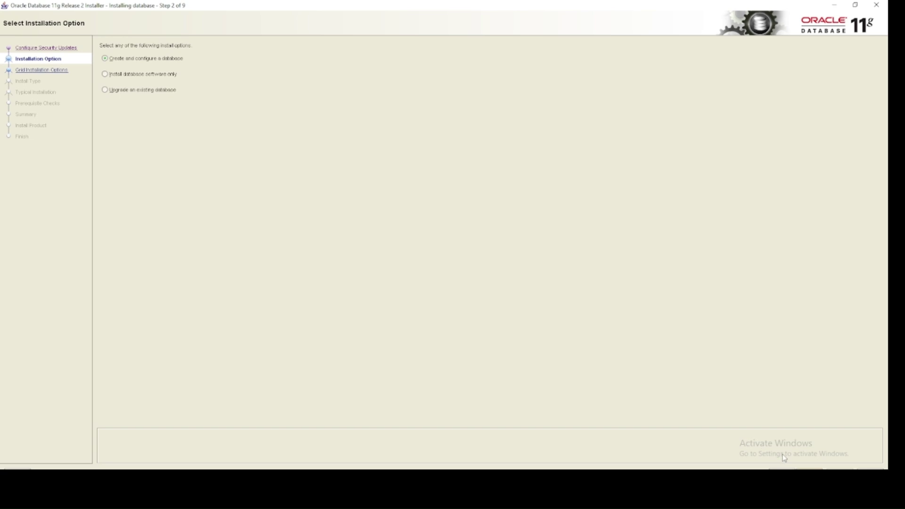
# Choose to create and configure a database as a Desktop Class install.
pyautogui.click(796, 467)
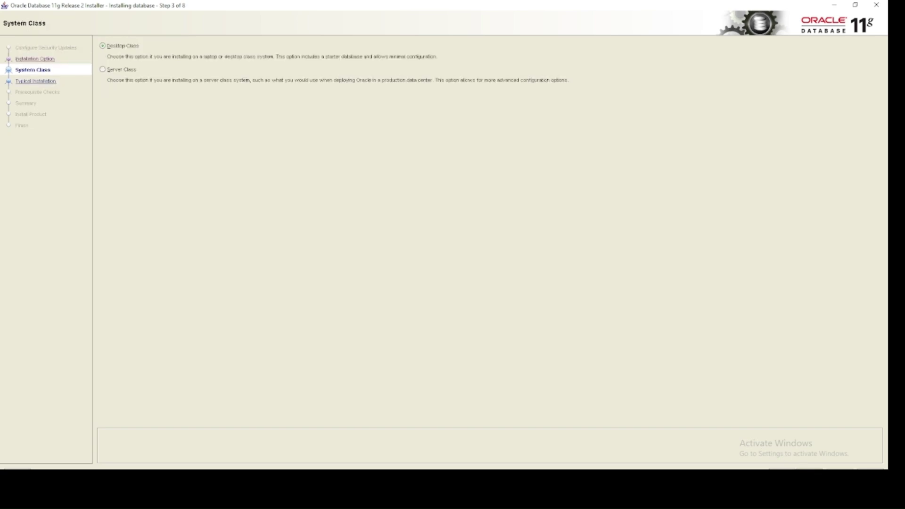
pyautogui.press('Return')
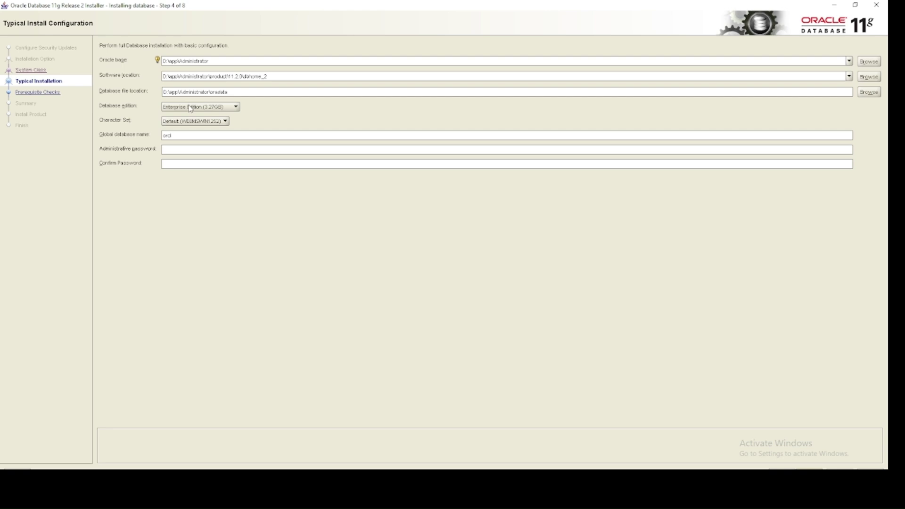
# Enter and confirm the administrative password with locations under D:\oracle, then try to advance.
pyautogui.click(164, 149)
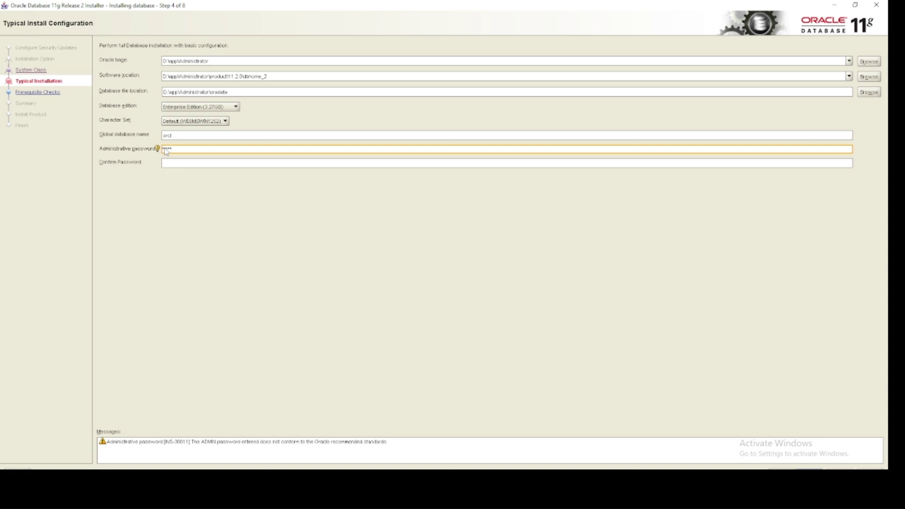
pyautogui.press('Tab')
pyautogui.write('a')
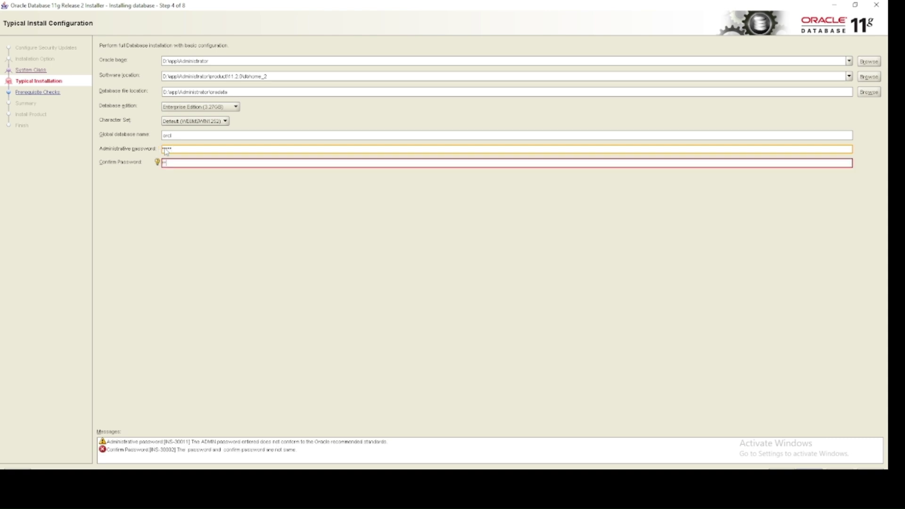
pyautogui.write('in')
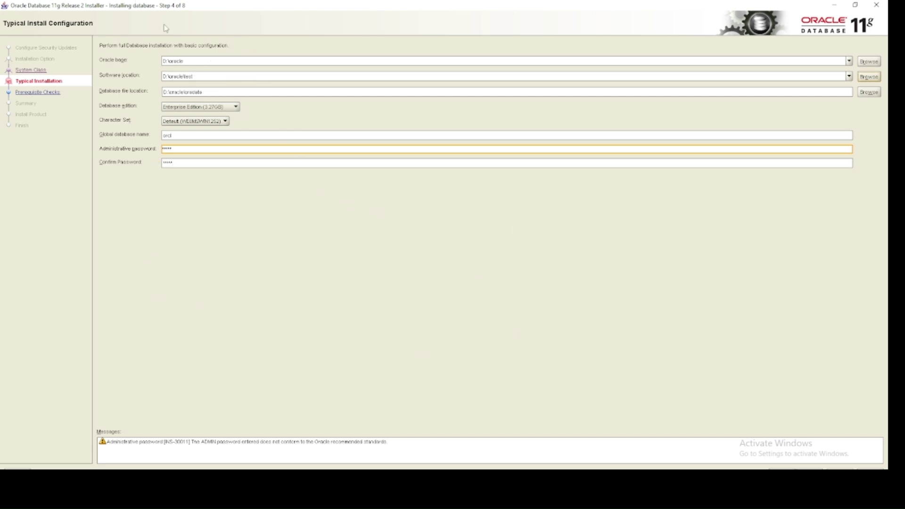
pyautogui.click(170, 76)
pyautogui.click(827, 466)
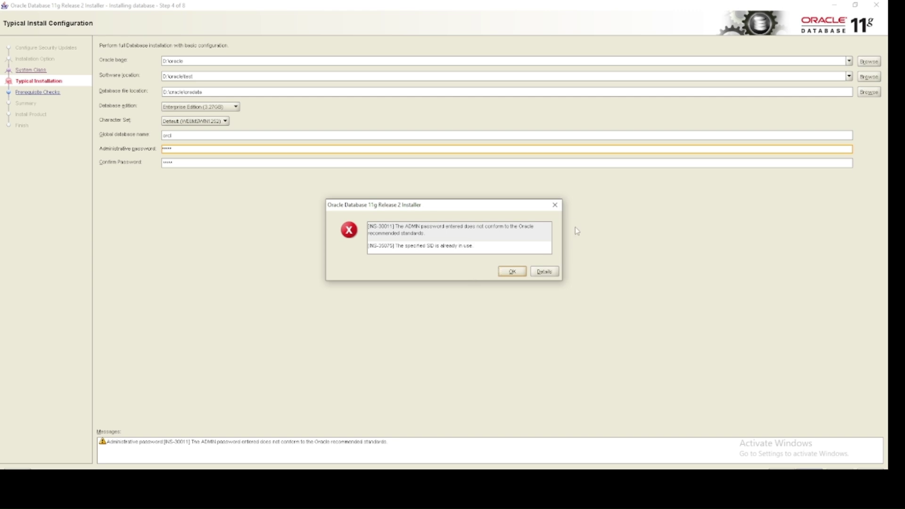
# Re-enter the administrative password and edit the global database name after the SID error.
pyautogui.click(556, 206)
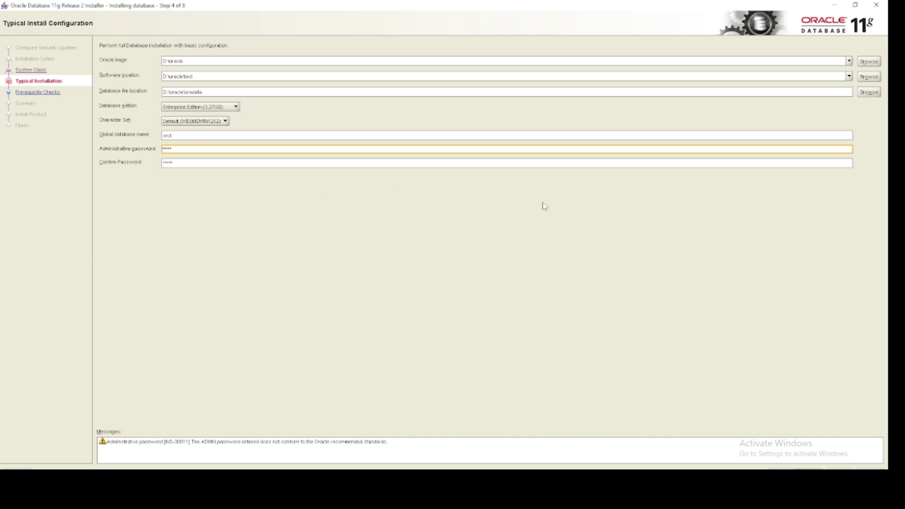
pyautogui.click(181, 151)
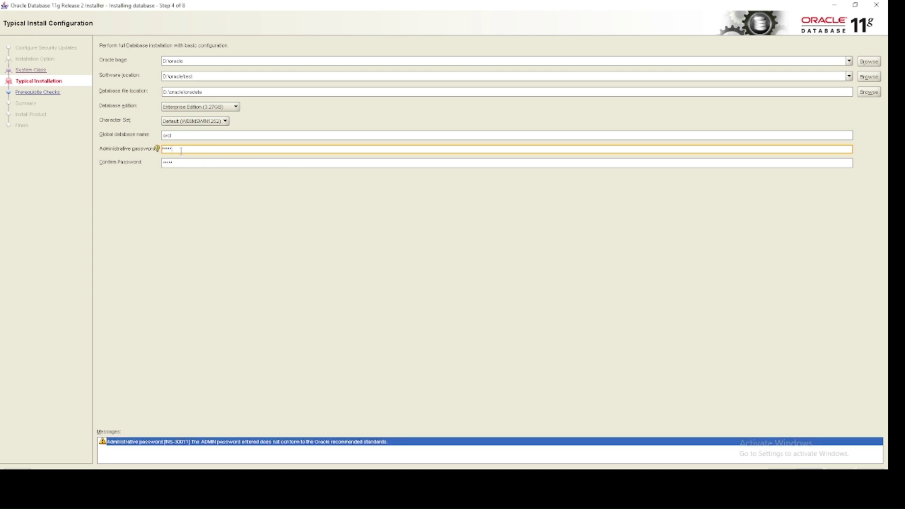
pyautogui.press('BackSpace')
pyautogui.press('BackSpace')
pyautogui.press('BackSpace')
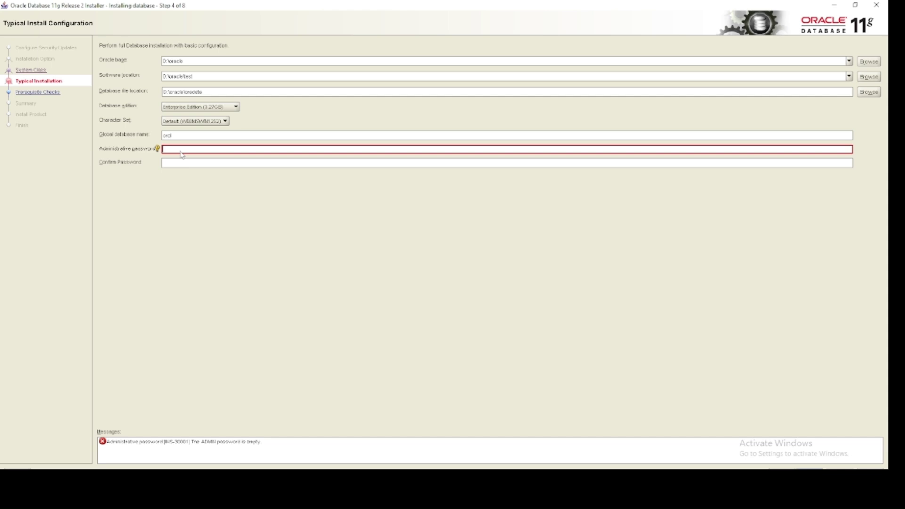
pyautogui.write('a')
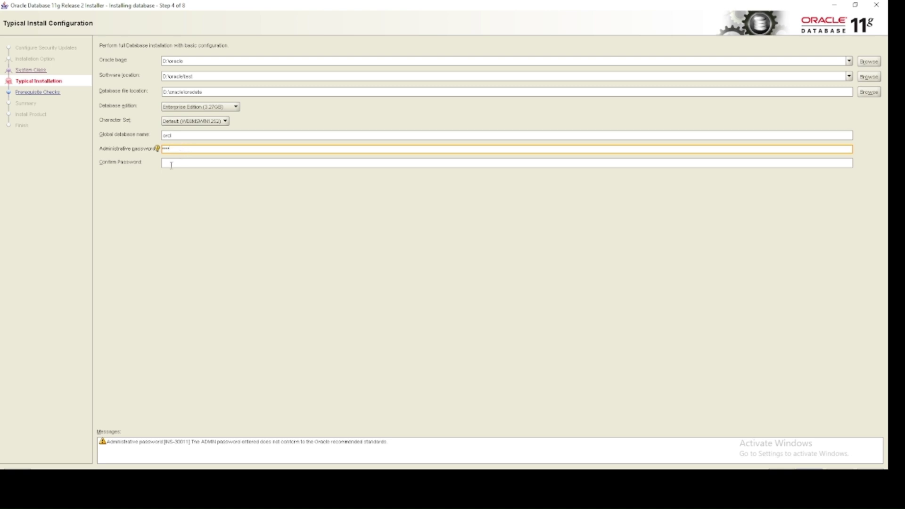
pyautogui.click(171, 165)
pyautogui.click(180, 134)
# Advance to the Summary page, accepting the INS-30011 non-standard password warning.
pyautogui.click(811, 479)
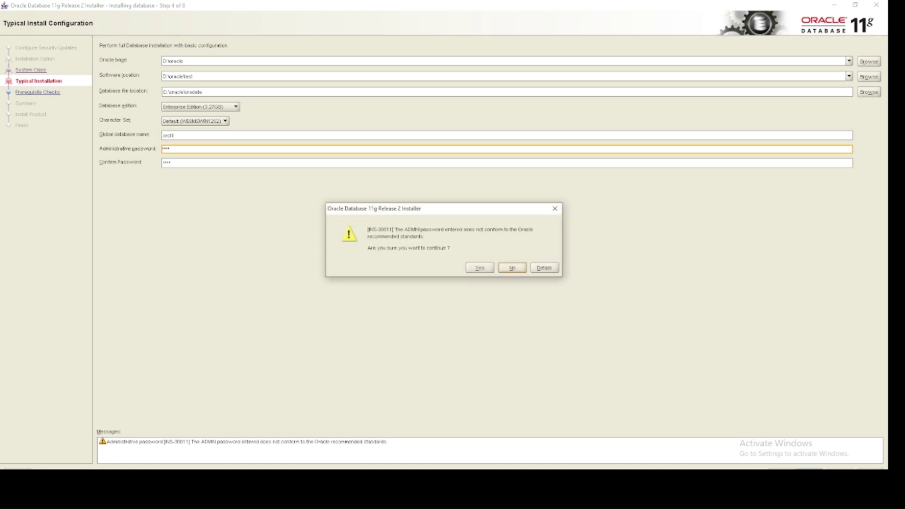
pyautogui.click(479, 270)
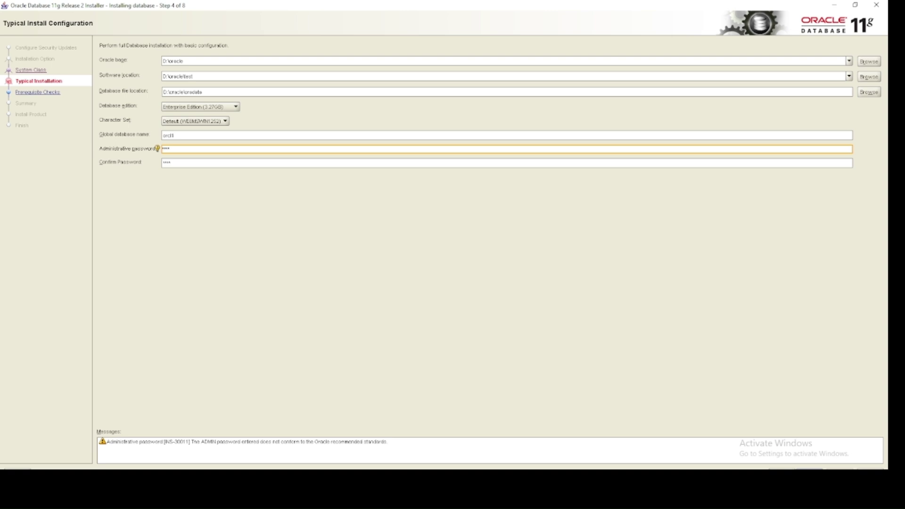
pyautogui.click(806, 469)
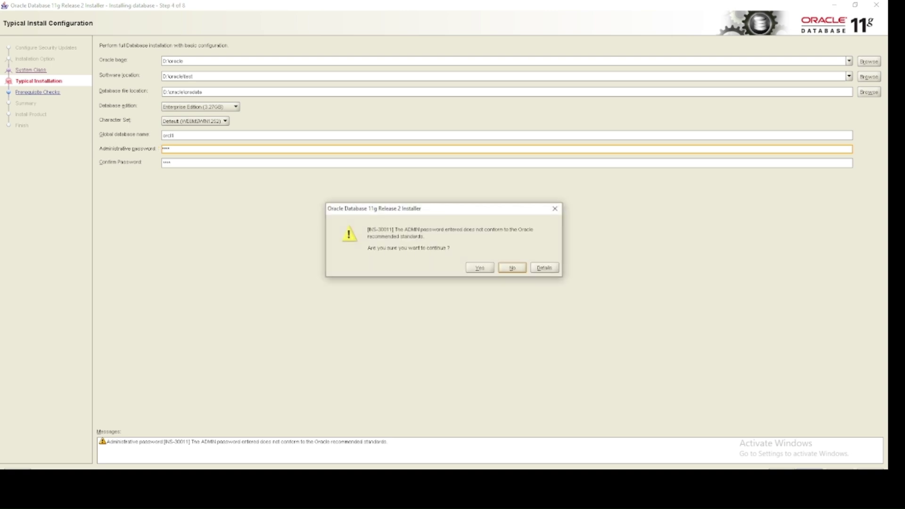
pyautogui.click(476, 269)
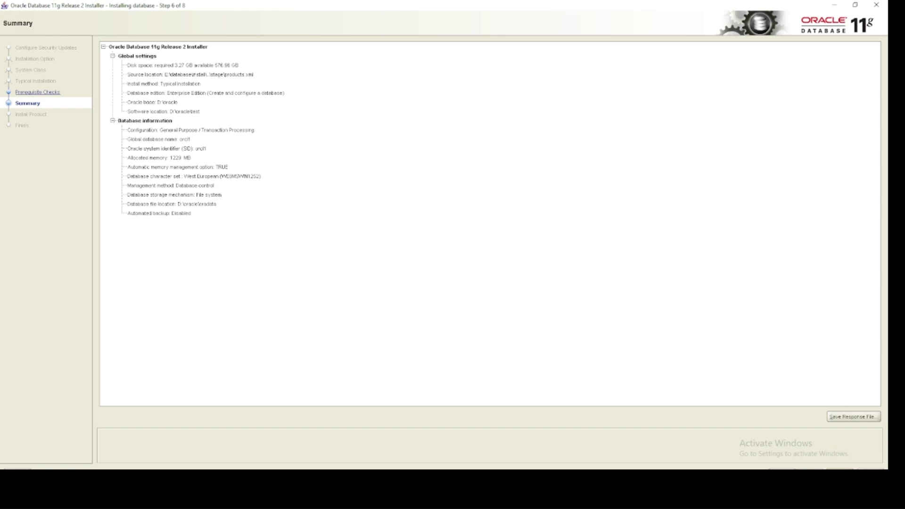
# Start the database software installation from the Summary page.
pyautogui.click(840, 473)
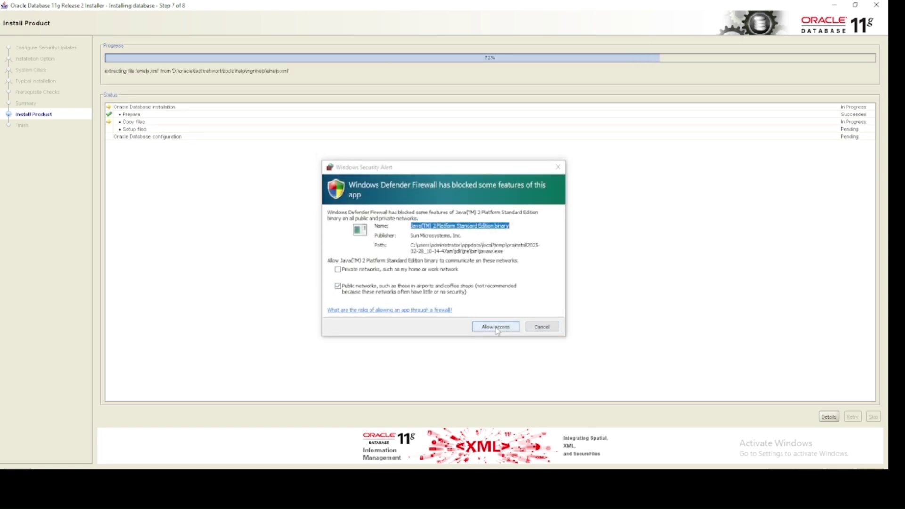
# Allow both Java binaries through the Windows firewall so configuration continues.
pyautogui.click(496, 327)
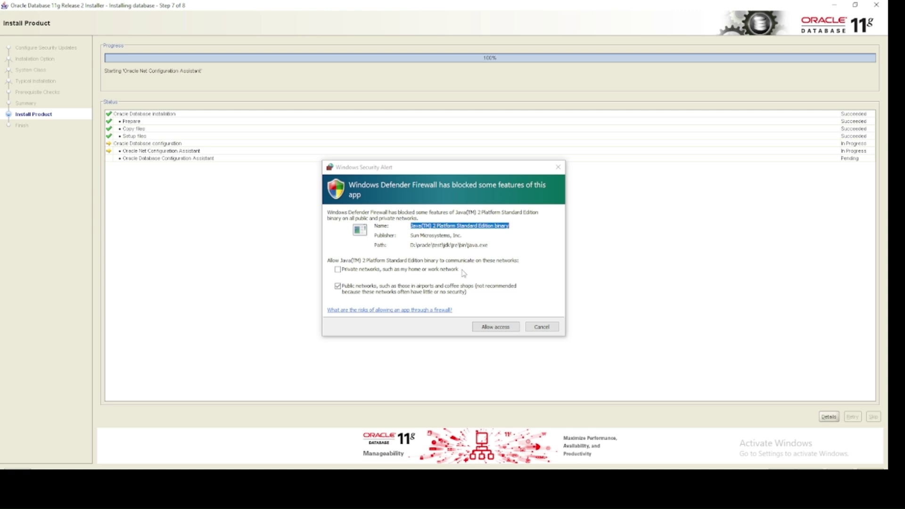
pyautogui.click(496, 328)
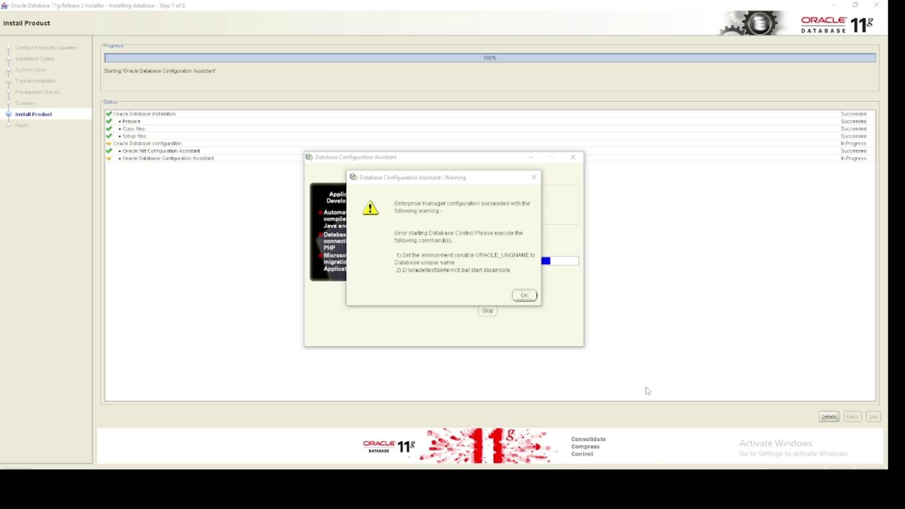
# Dismiss the Enterprise Manager startup warning and move the completion dialog aside.
pyautogui.click(525, 297)
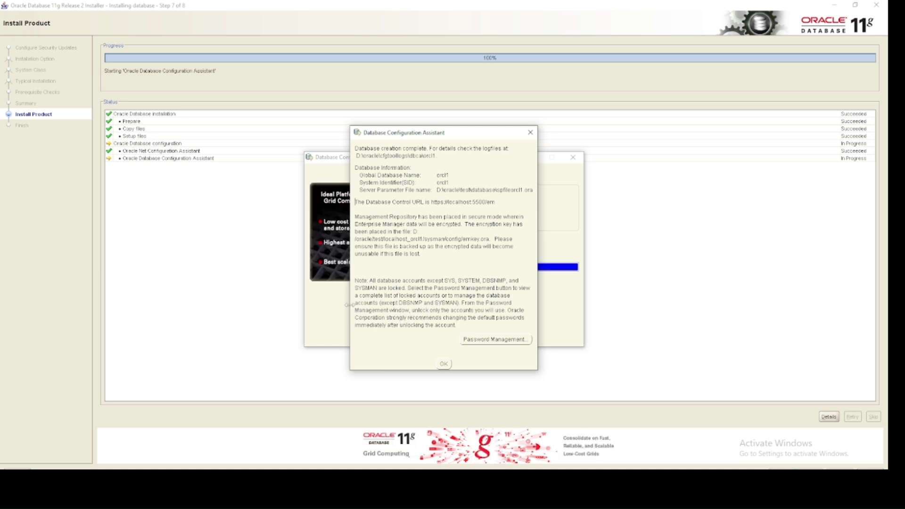
pyautogui.moveTo(485, 136)
pyautogui.mouseDown()
pyautogui.moveTo(356, 135)
pyautogui.moveTo(372, 97)
pyautogui.mouseUp()
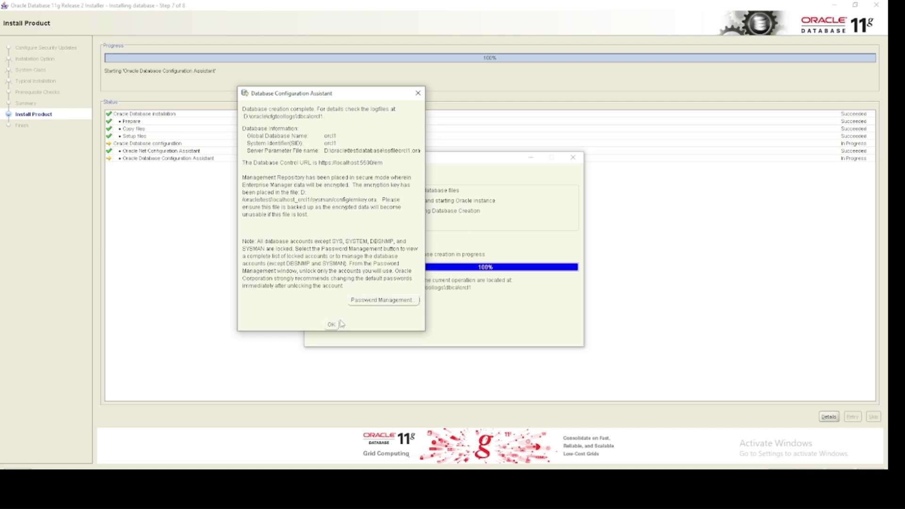
# In Password Management, scroll to the SCOTT account and unlock it.
pyautogui.click(363, 302)
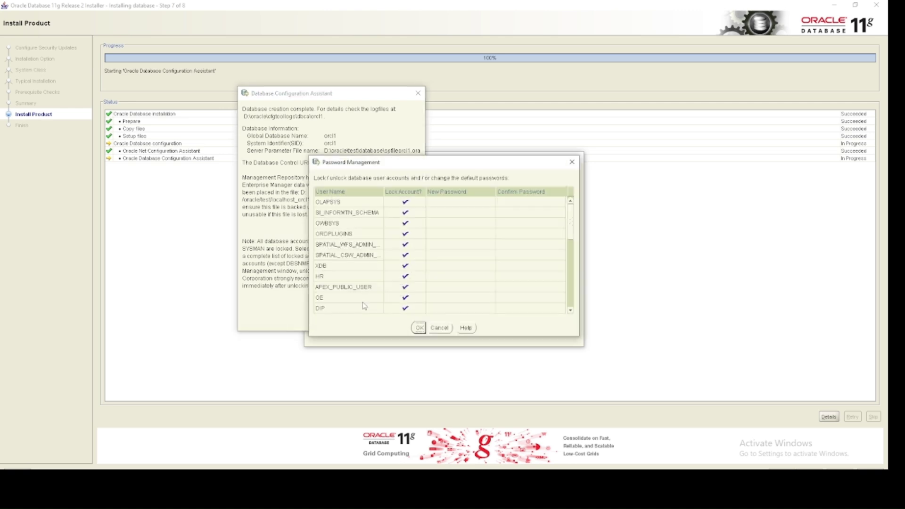
pyautogui.click(571, 249)
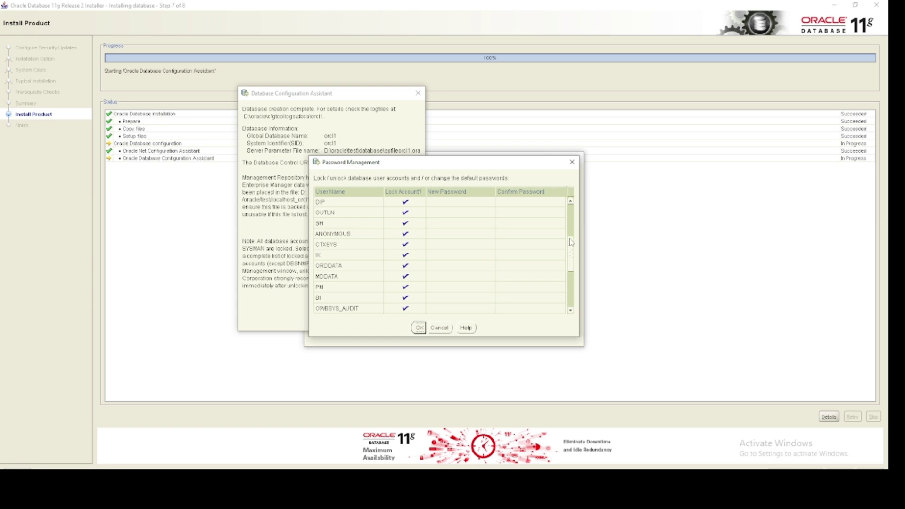
pyautogui.click(570, 249)
pyautogui.click(569, 250)
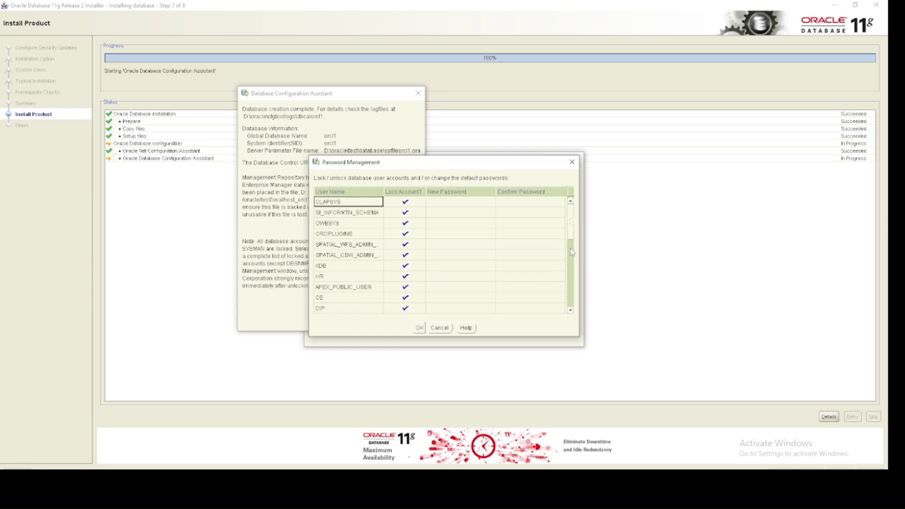
pyautogui.click(572, 252)
pyautogui.moveTo(573, 241); pyautogui.dragTo(570, 263)
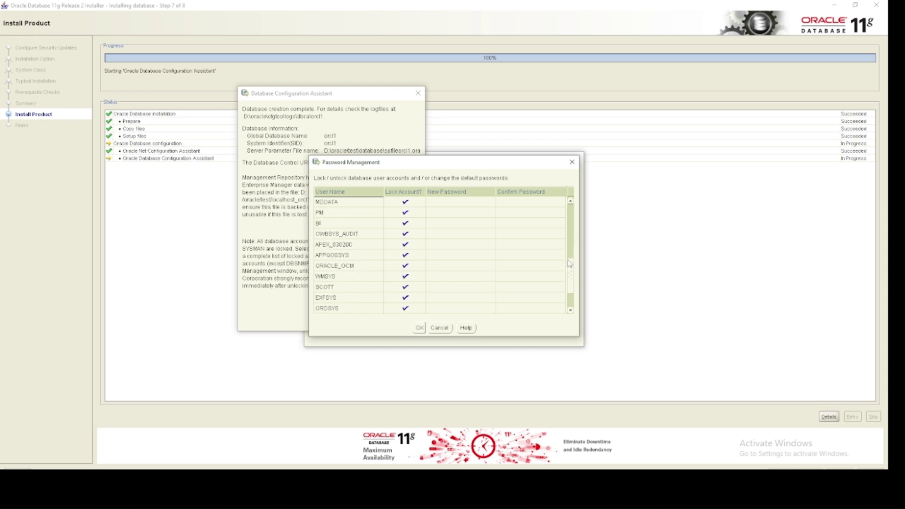
pyautogui.click(405, 288)
pyautogui.click(405, 287)
pyautogui.click(406, 287)
# Give SCOTT a new confirmed password and apply it despite the complexity warning.
pyautogui.click(453, 286)
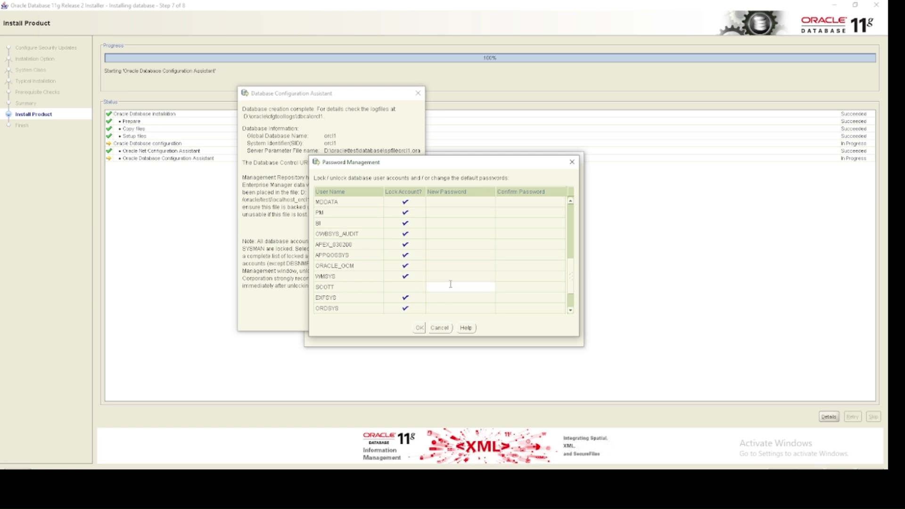
pyautogui.write('tiger')
pyautogui.click(510, 286)
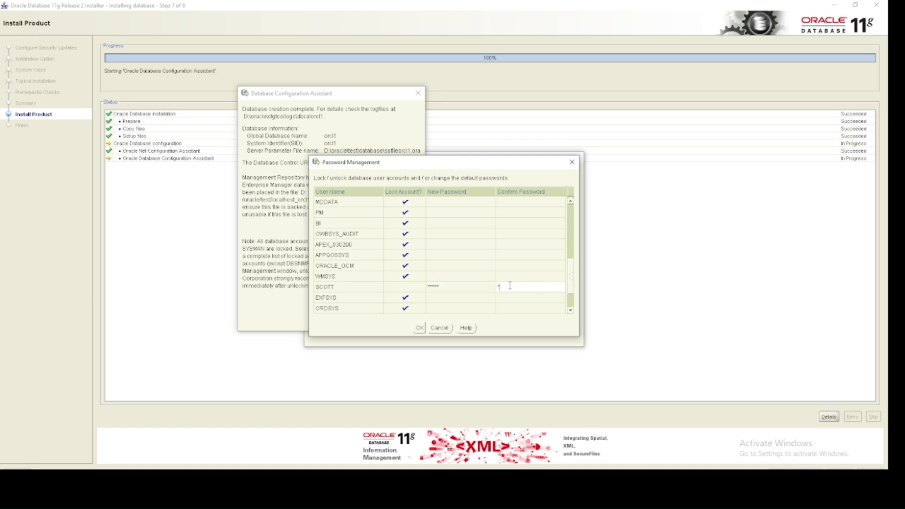
pyautogui.write('iger')
pyautogui.click(418, 330)
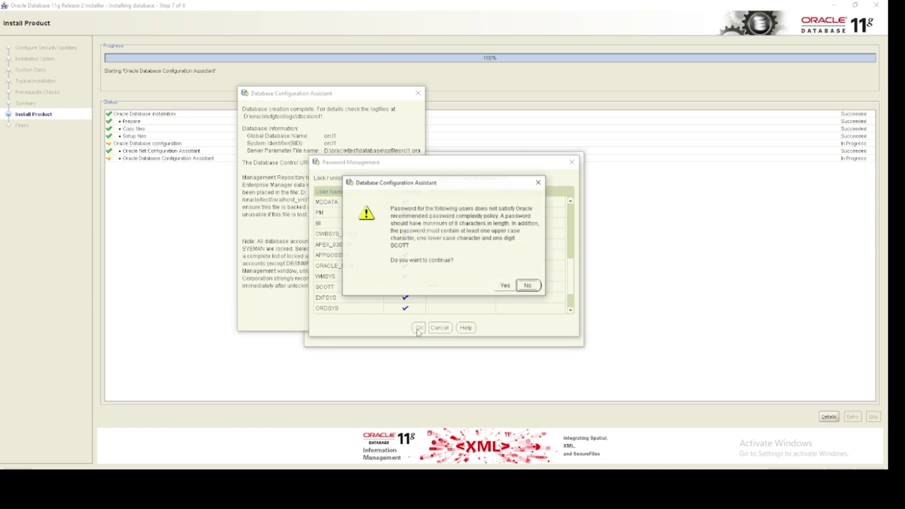
pyautogui.click(505, 286)
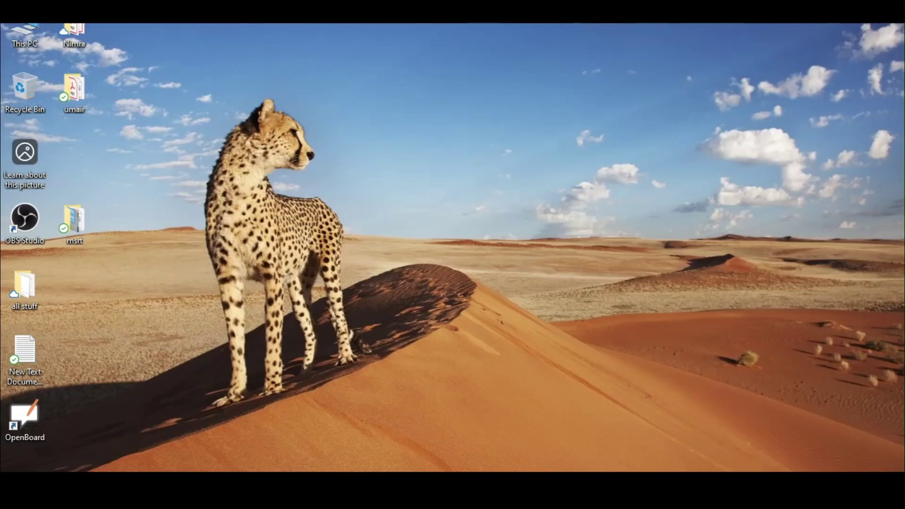
# Launch SQL Plus from Windows Start search and enter scott as the user name.
pyautogui.press('super')
pyautogui.write('sq')
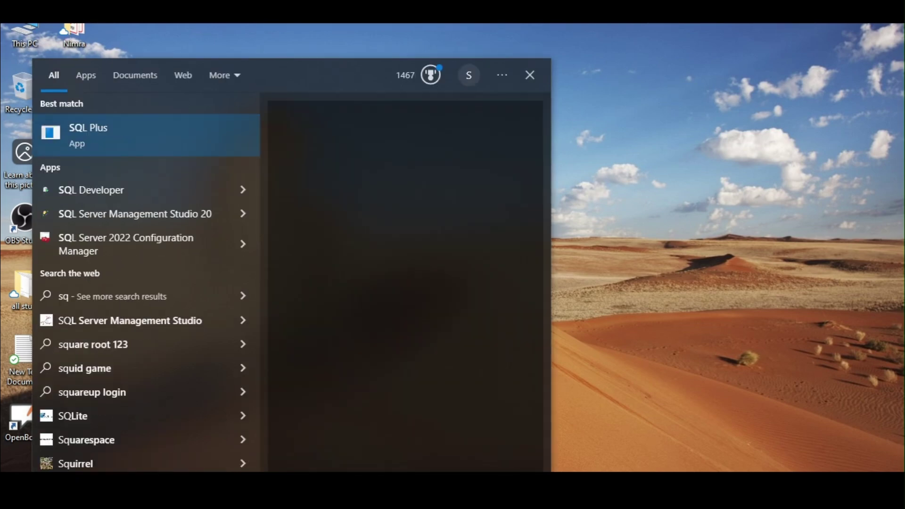
pyautogui.write('l')
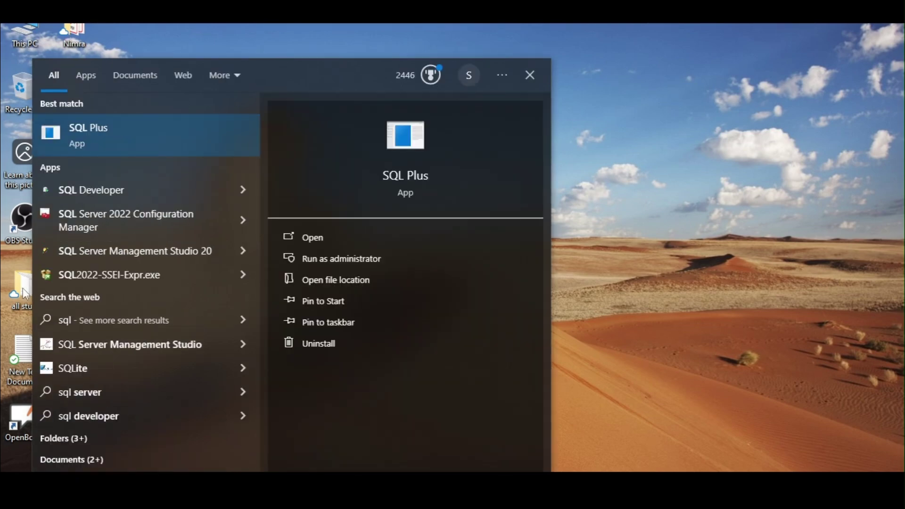
pyautogui.click(77, 137)
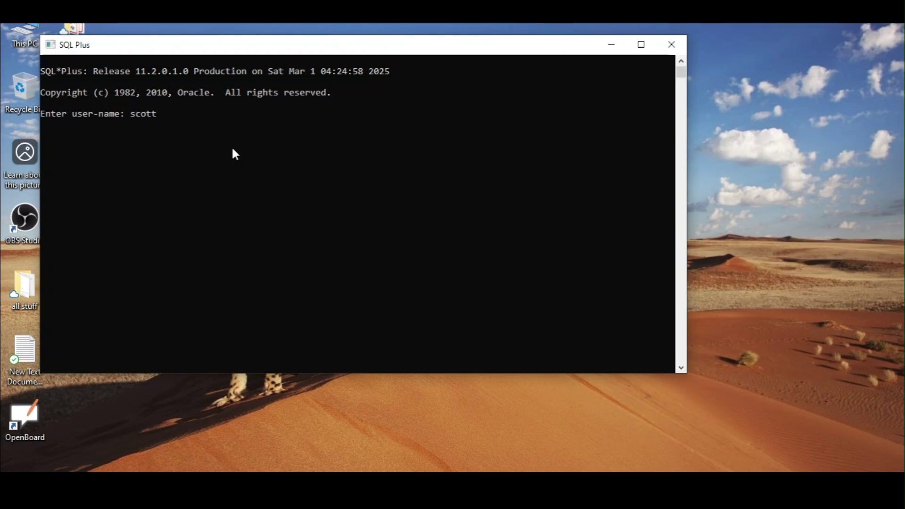
# Log in to SQL*Plus as scott and connect to Oracle Database 11g Enterprise Edition.
pyautogui.press('Return')
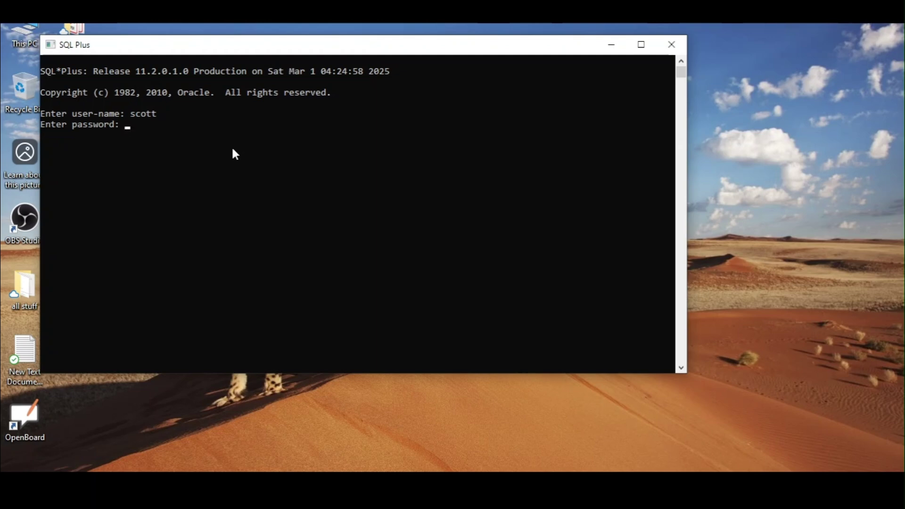
pyautogui.press('Return')
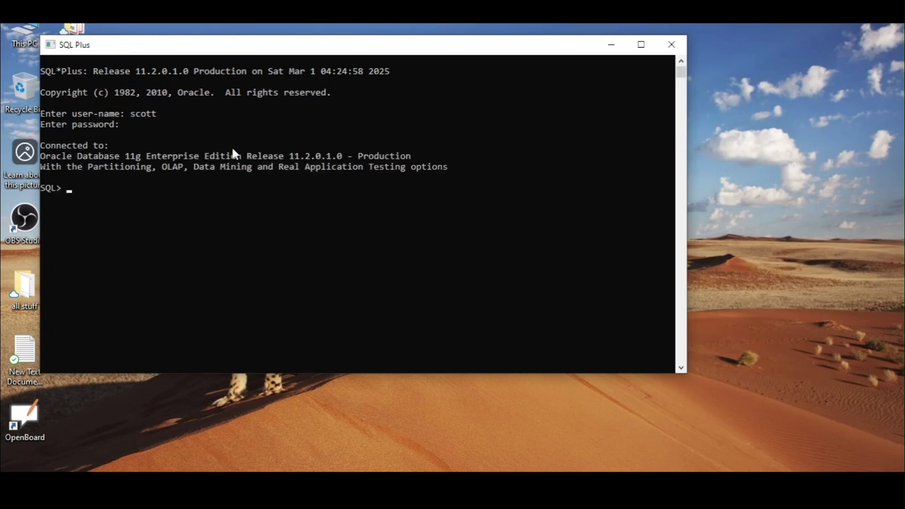